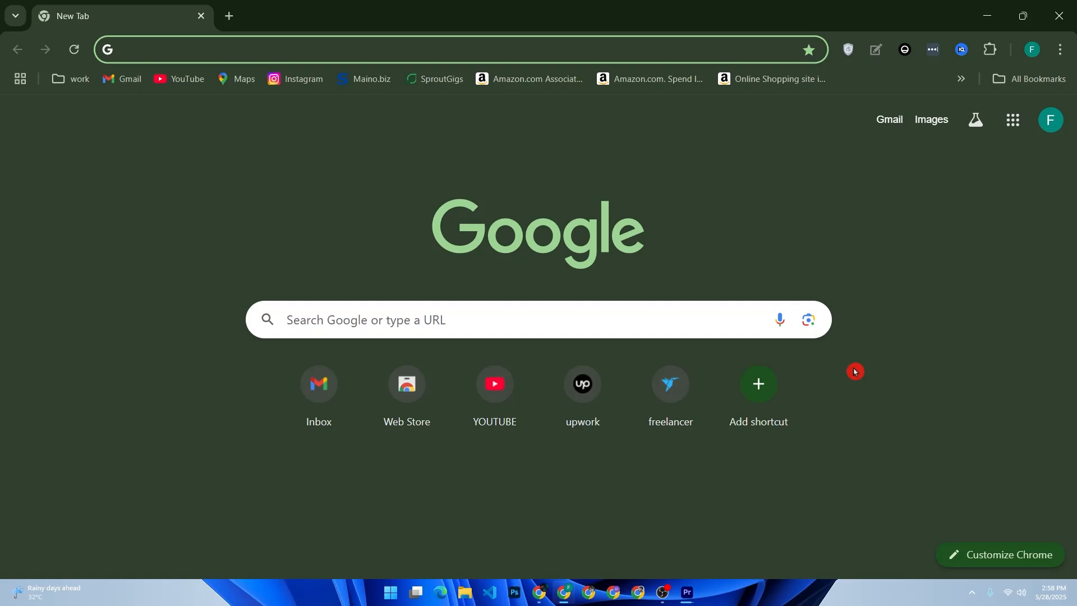
Step: Find the official Shopify website through a Google search for "shopify" and log in to the store admin
{"action": "left_click", "coordinate": [460, 317]}
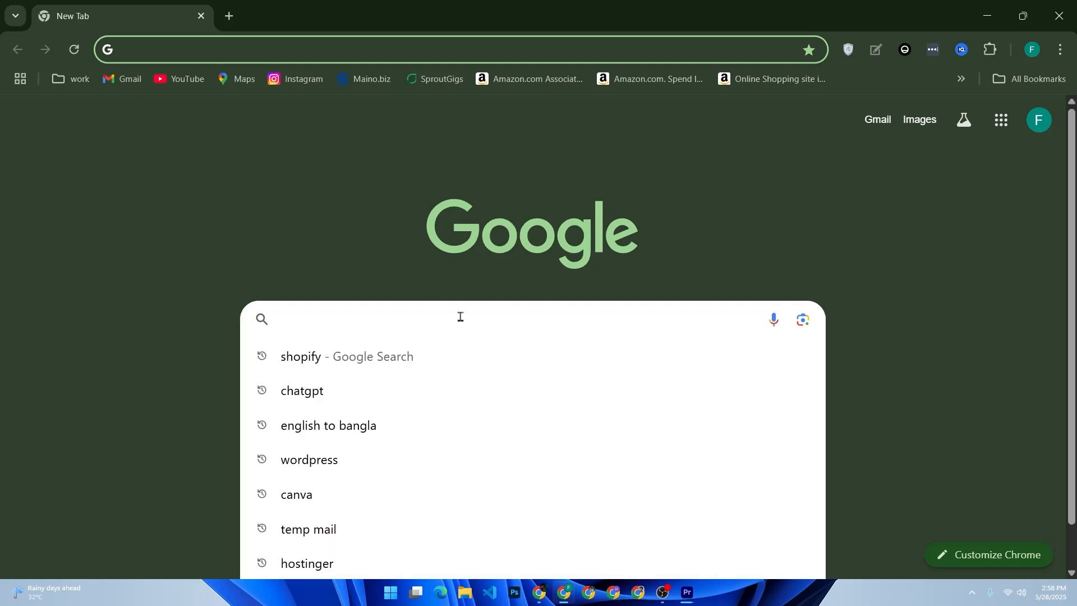
{"action": "key", "text": "Down"}
{"action": "key", "text": "Return"}
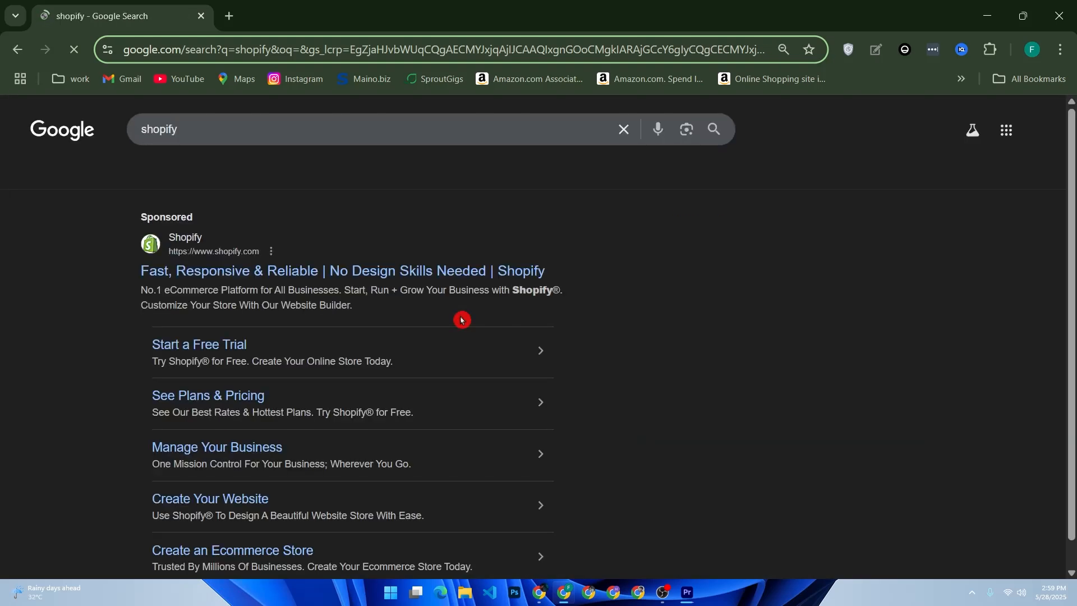
{"action": "scroll", "coordinate": [462, 306], "scroll_direction": "down", "scroll_amount": 5}
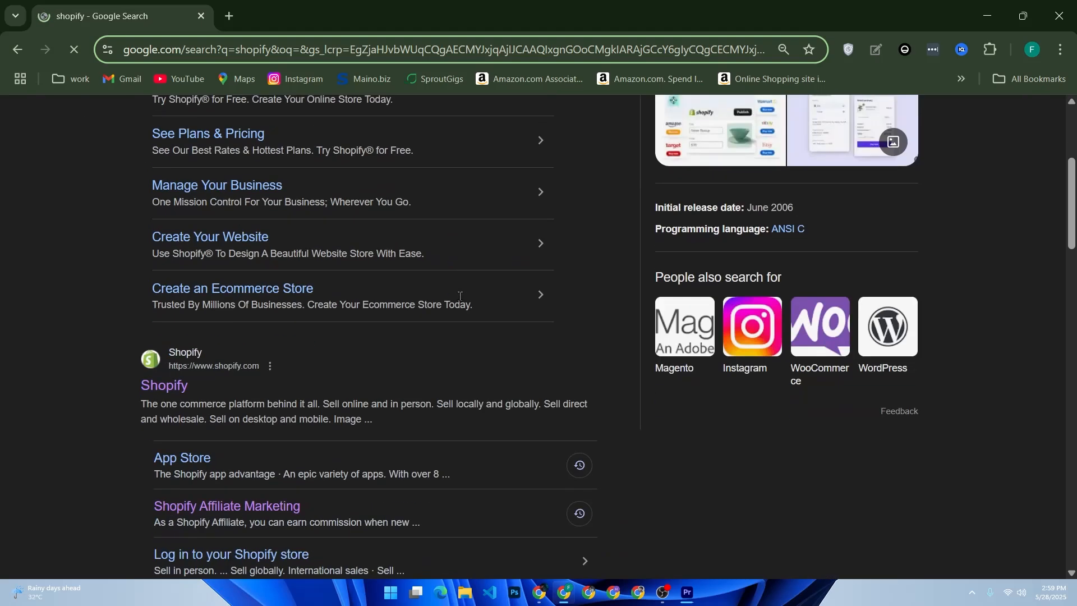
{"action": "left_click", "coordinate": [175, 386]}
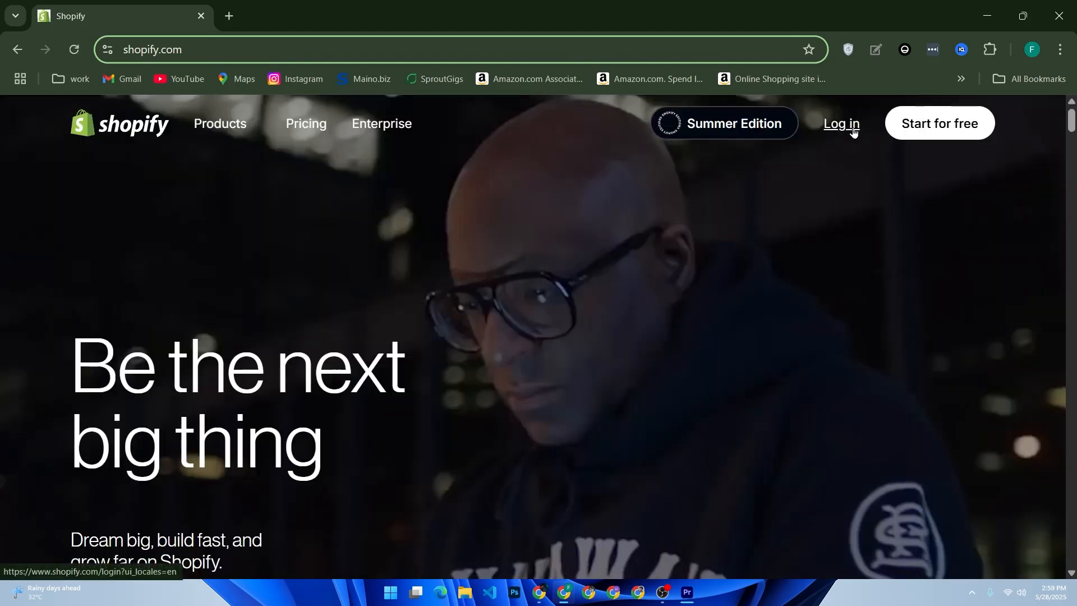
{"action": "left_click", "coordinate": [841, 125]}
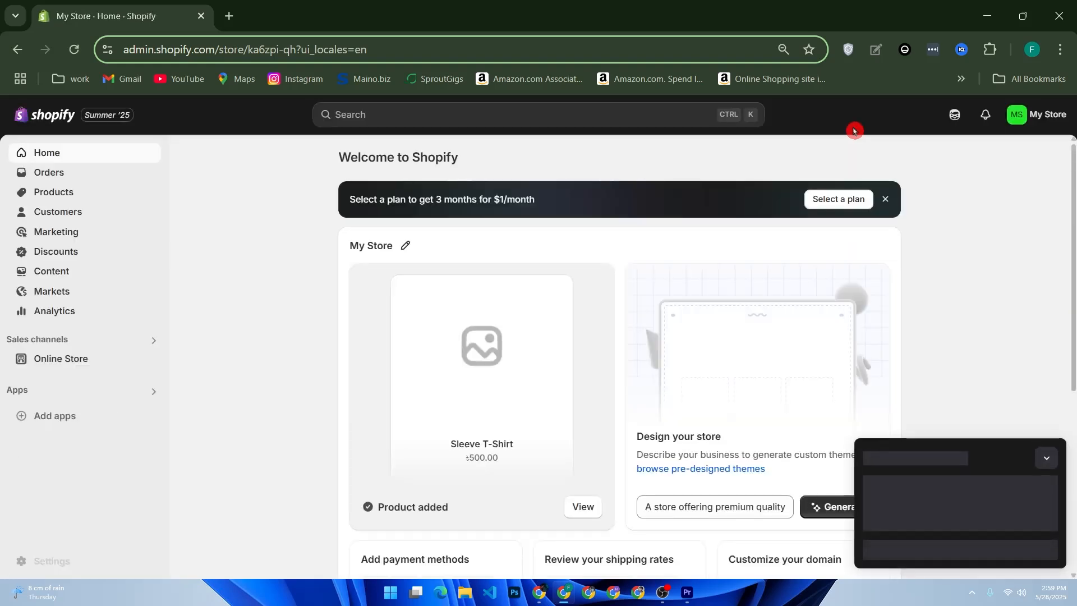
Step: Open the Shopify App Store from the store admin's recommended apps
{"action": "left_click", "coordinate": [66, 423]}
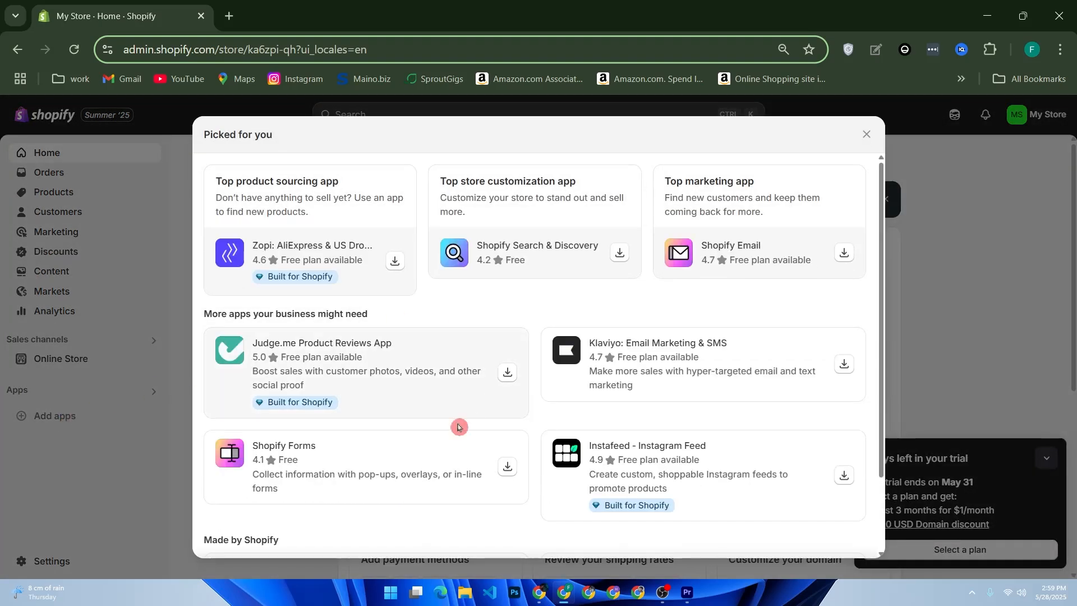
{"action": "scroll", "coordinate": [473, 416], "scroll_direction": "down", "scroll_amount": 3}
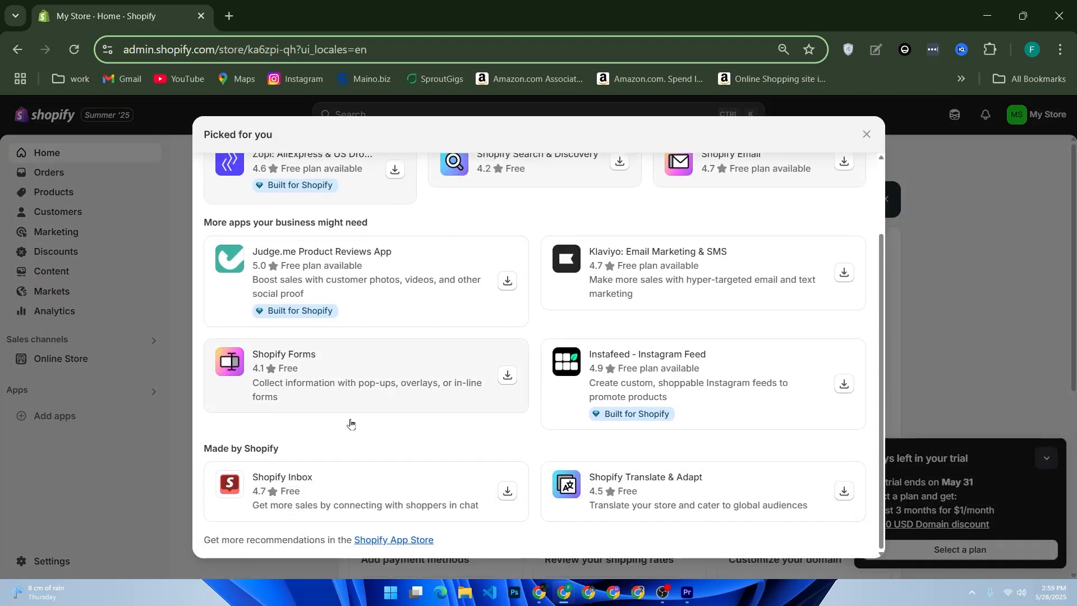
{"action": "left_click", "coordinate": [386, 539]}
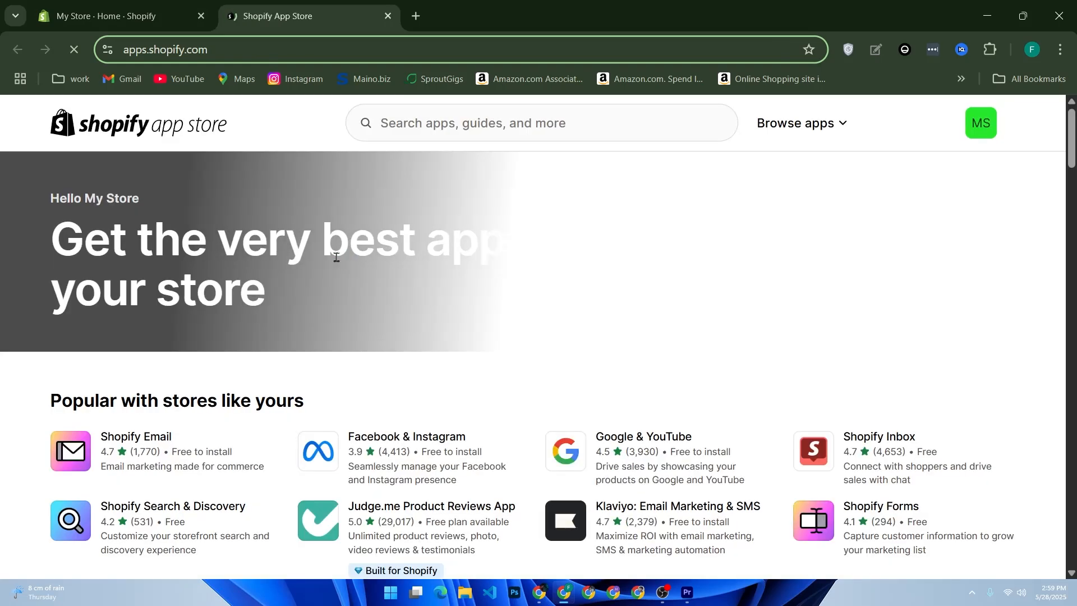
Step: Search the App Store for "facebook & instagram by meta"
{"action": "left_click", "coordinate": [422, 120]}
{"action": "type", "text": "fa"}
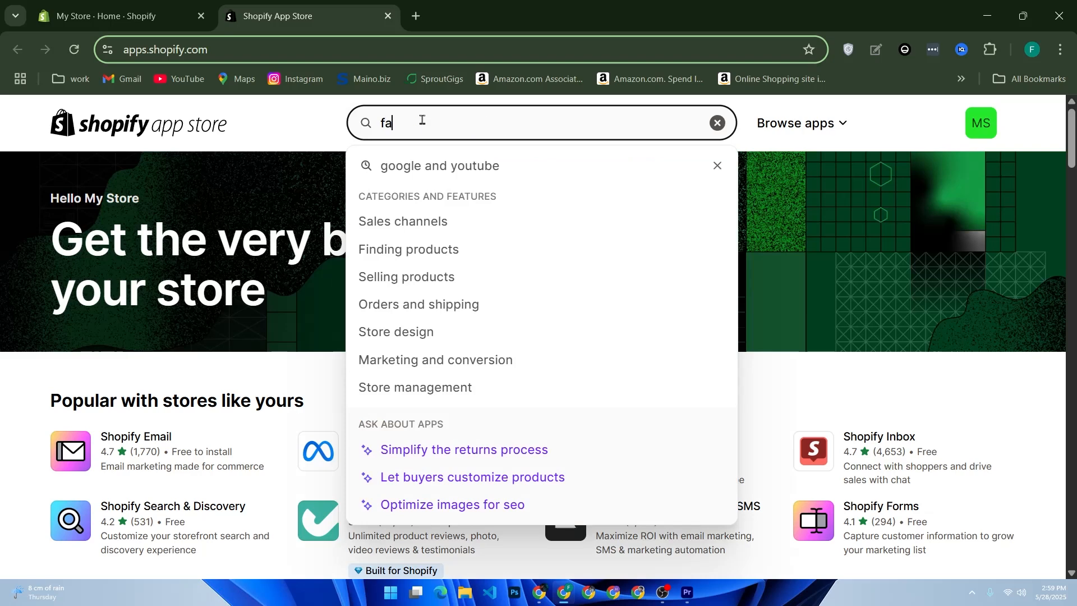
{"action": "type", "text": "cebook"}
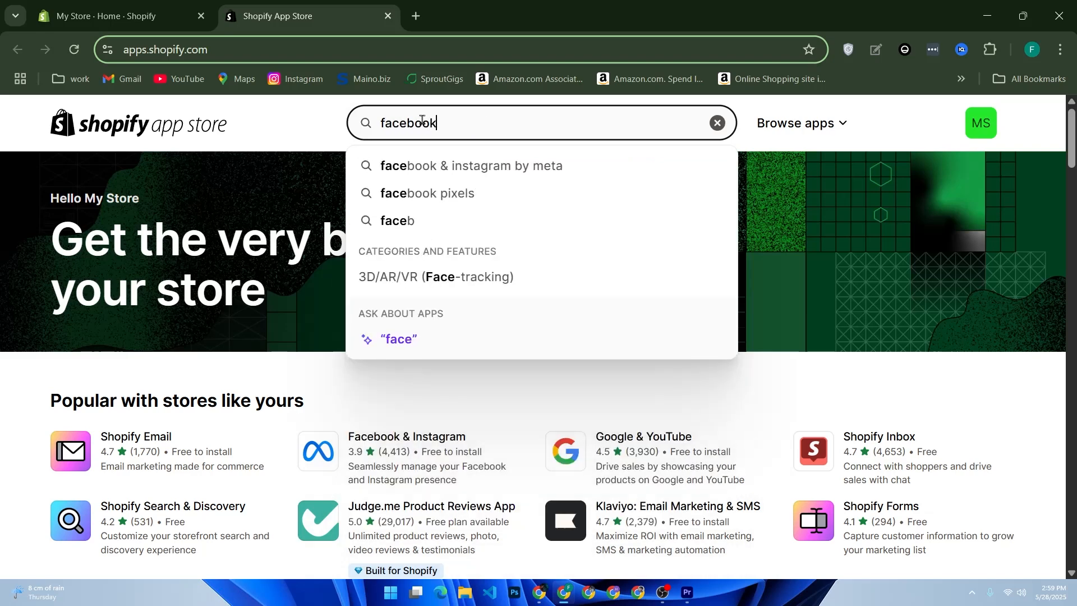
{"action": "left_click", "coordinate": [546, 167]}
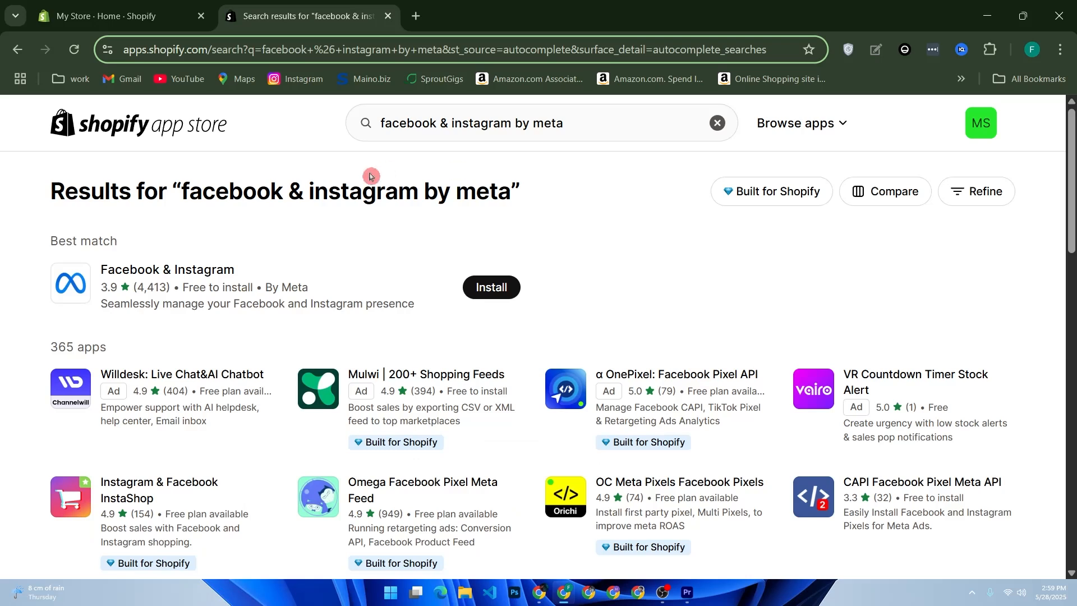
Step: Install Meta's Facebook & Instagram app on the store and start connecting the business's Facebook account
{"action": "left_click", "coordinate": [495, 288]}
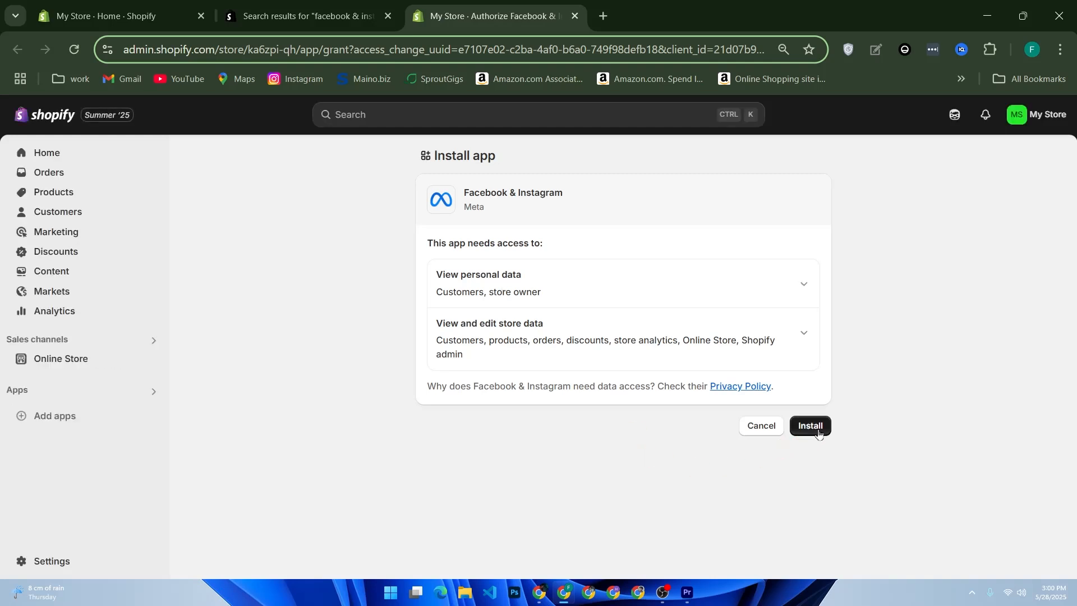
{"action": "left_click", "coordinate": [817, 426]}
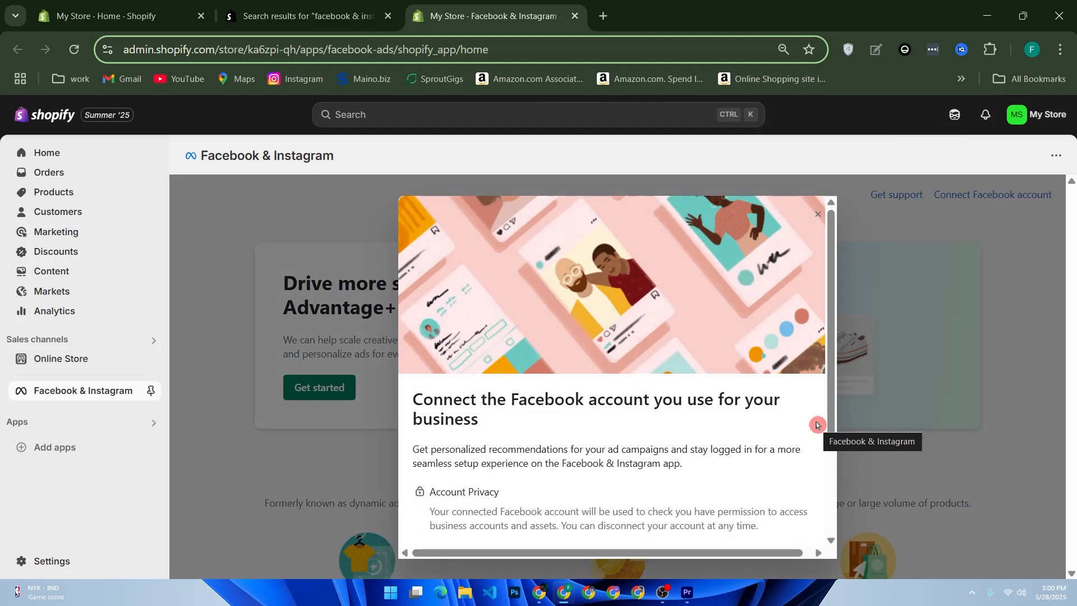
{"action": "scroll", "coordinate": [816, 425], "scroll_direction": "down", "scroll_amount": 3}
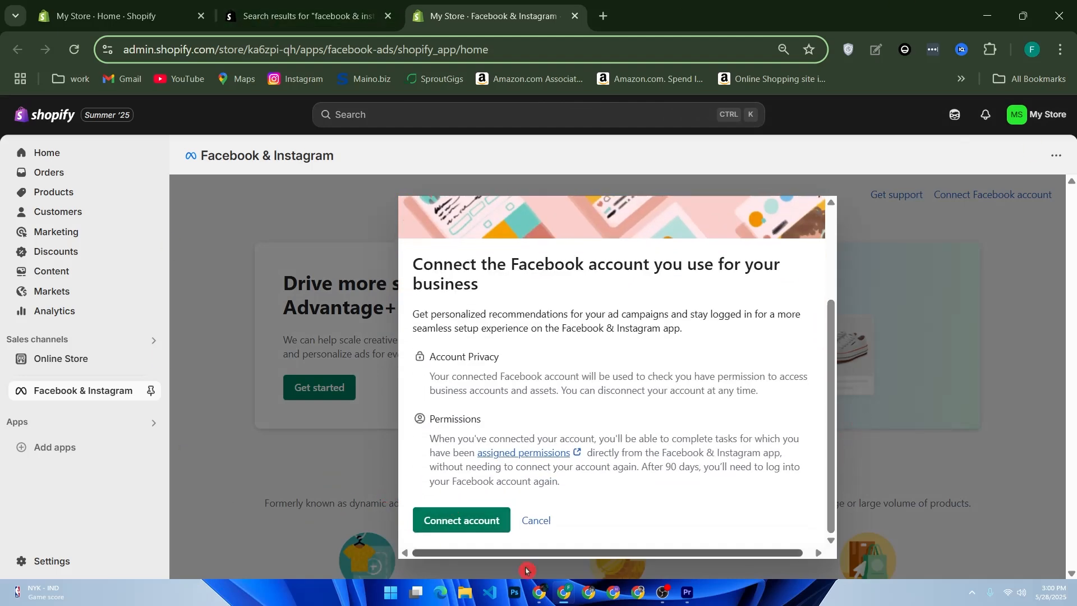
{"action": "left_click", "coordinate": [460, 520]}
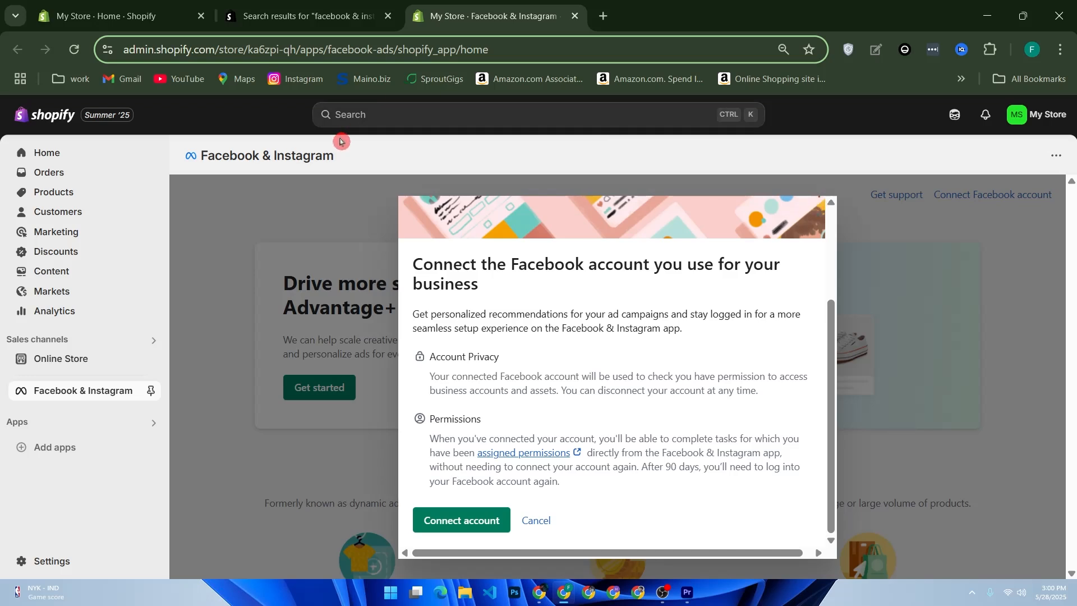
Step: Search the store settings for "data shar" and open the Data Sharing Preference Modal
{"action": "left_click", "coordinate": [21, 560]}
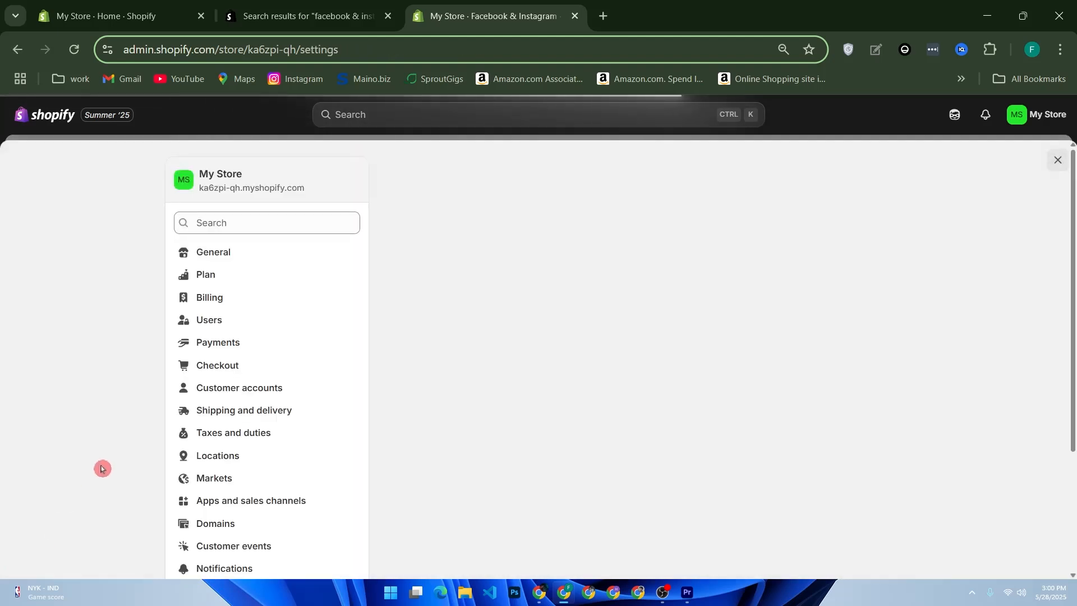
{"action": "left_click", "coordinate": [275, 226]}
{"action": "type", "text": "data"}
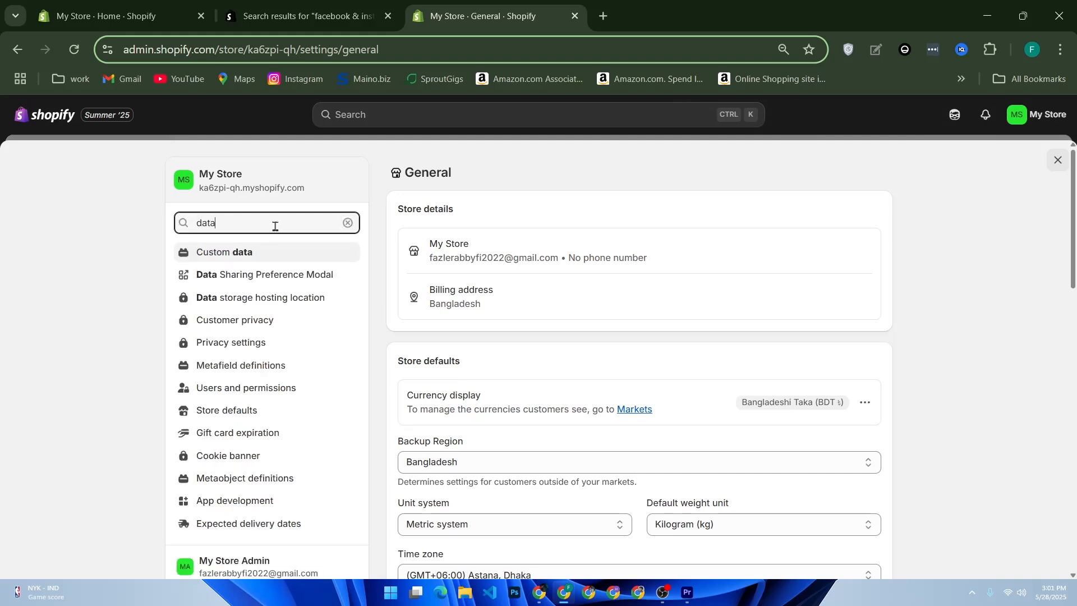
{"action": "type", "text": "shar"}
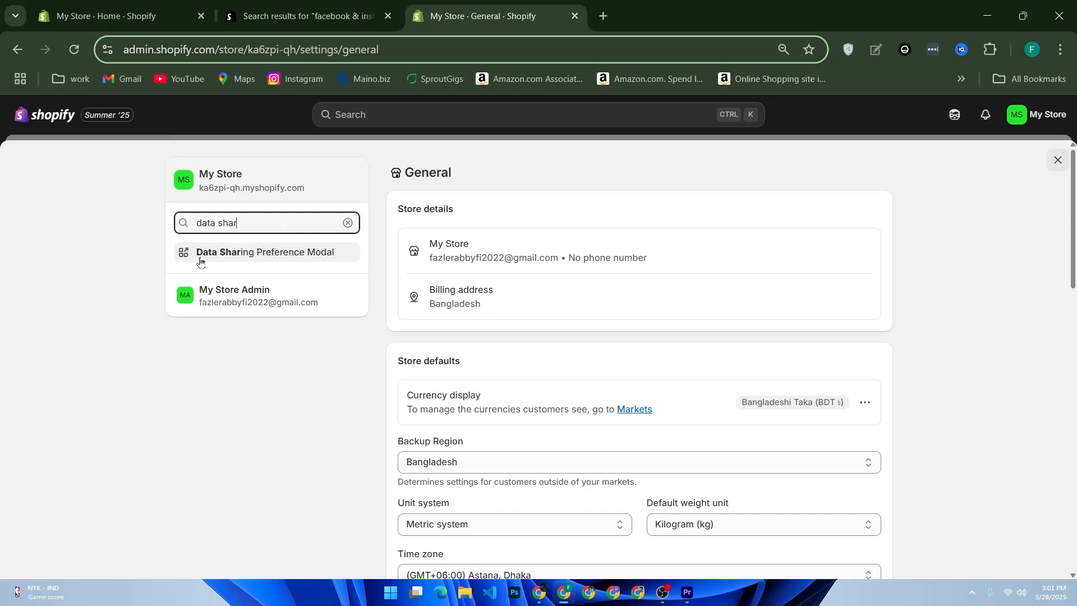
{"action": "left_click", "coordinate": [244, 254]}
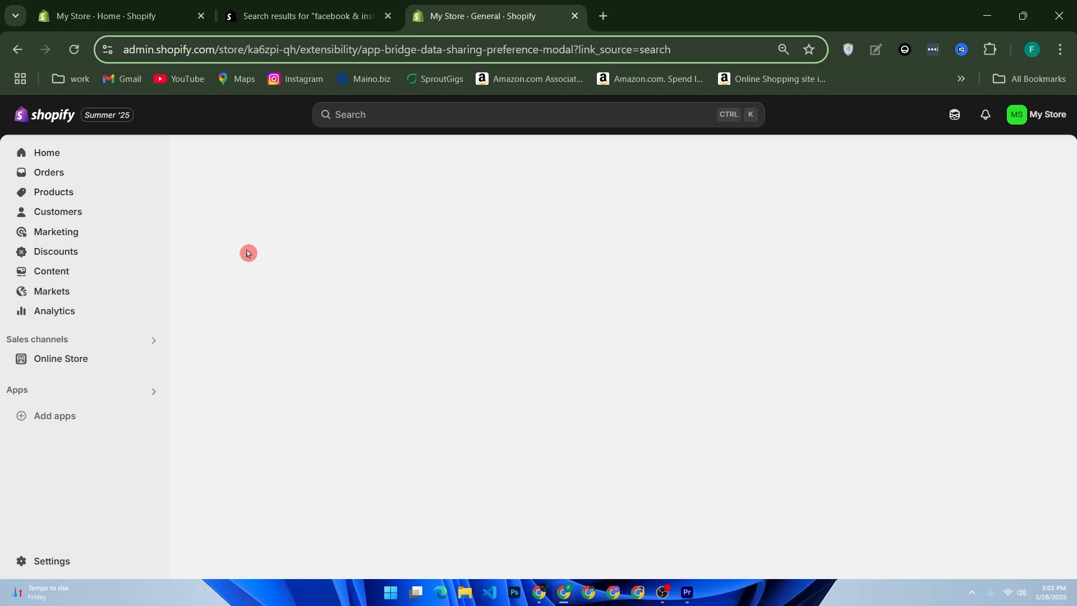
Step: Open business.facebook.com in a new browser tab
{"action": "left_click", "coordinate": [609, 8]}
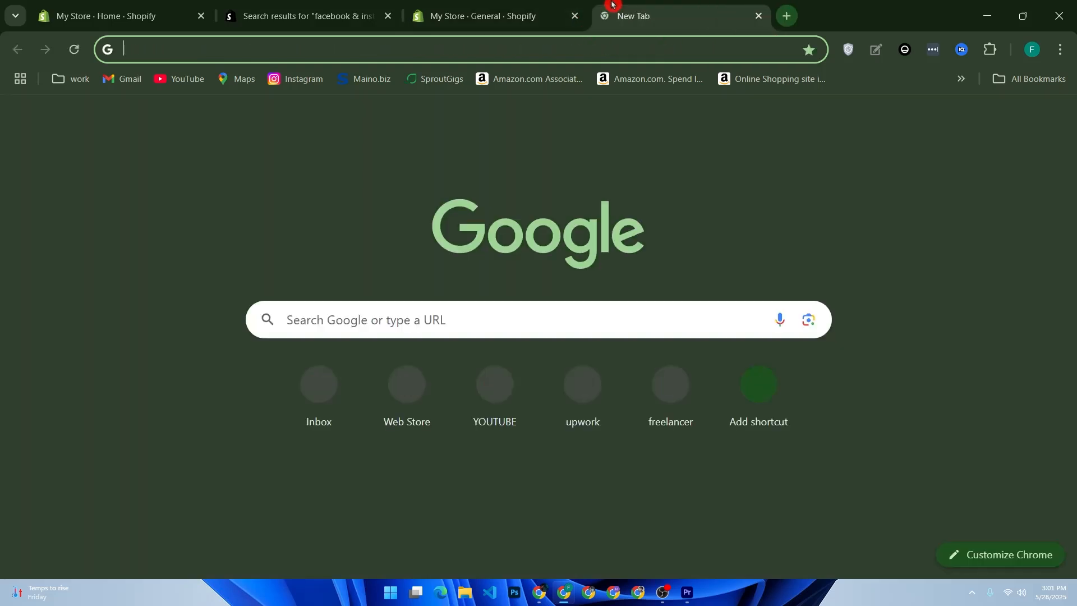
{"action": "left_click", "coordinate": [321, 326]}
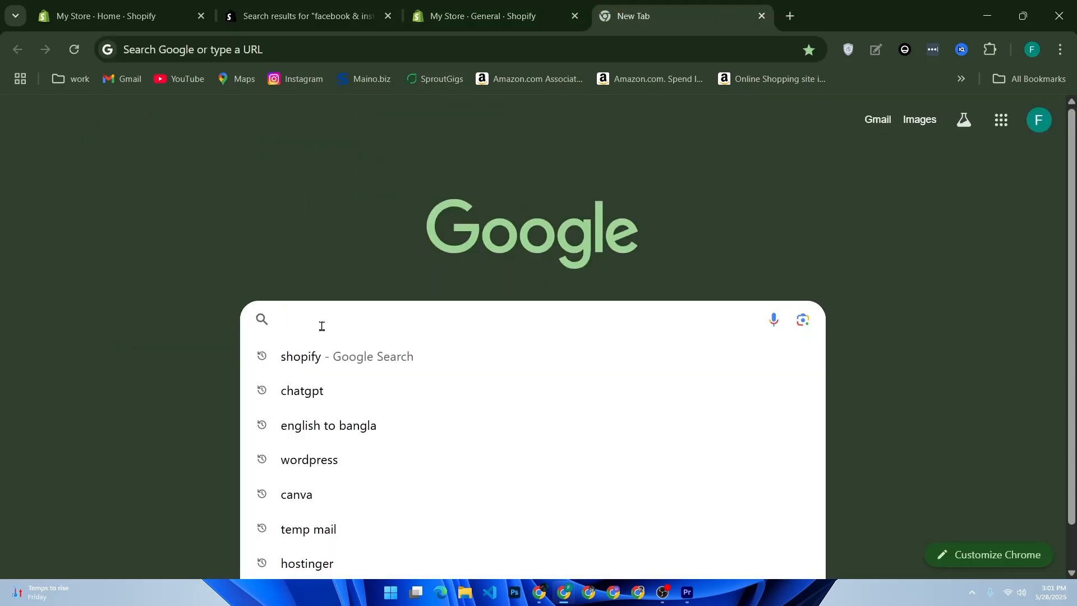
{"action": "type", "text": "fac"}
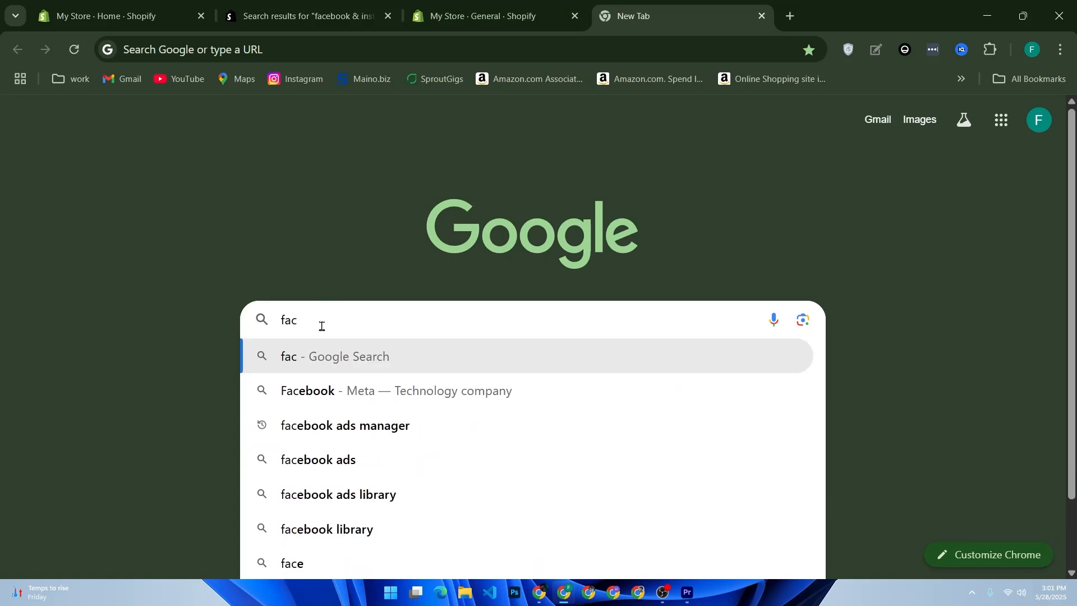
{"action": "key", "text": "BackSpace"}
{"action": "key", "text": "BackSpace"}
{"action": "key", "text": "BackSpace"}
{"action": "type", "text": "bu"}
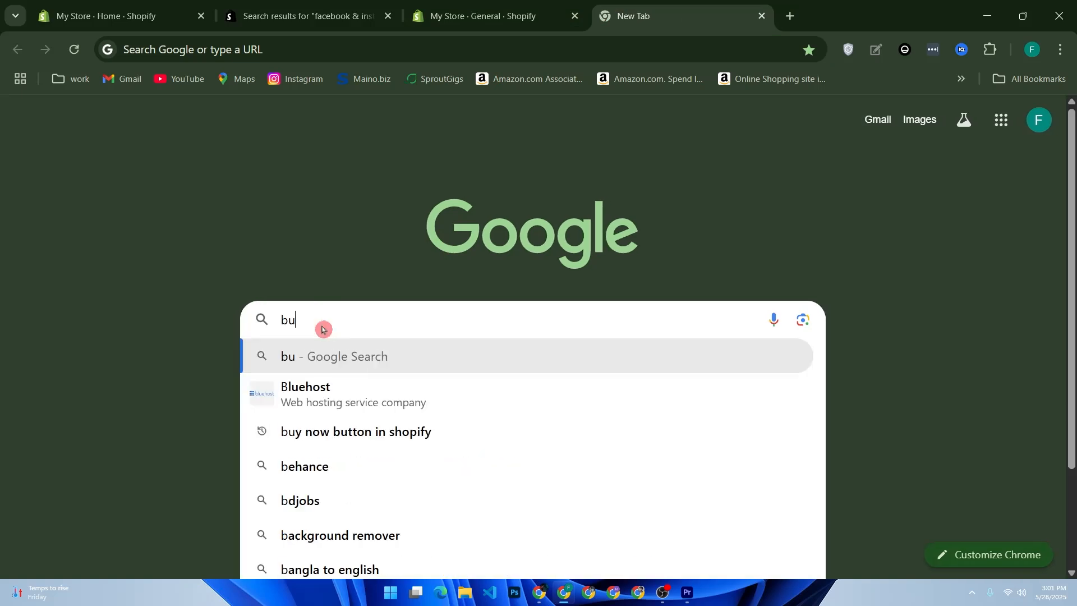
{"action": "type", "text": "siness."}
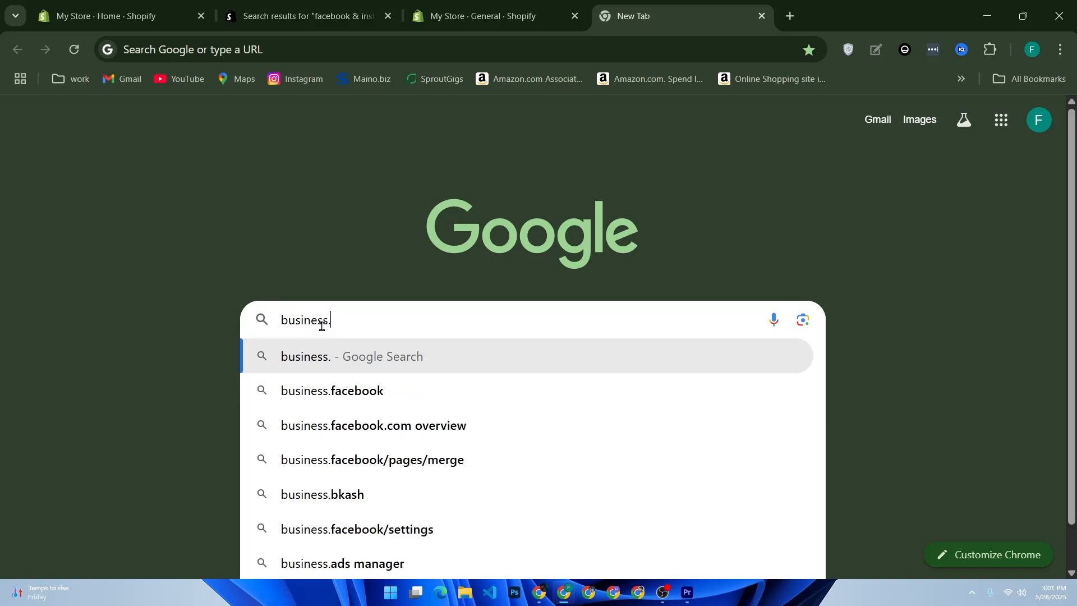
{"action": "type", "text": "fac"}
{"action": "key", "text": "BackSpace"}
{"action": "type", "text": "facebook."}
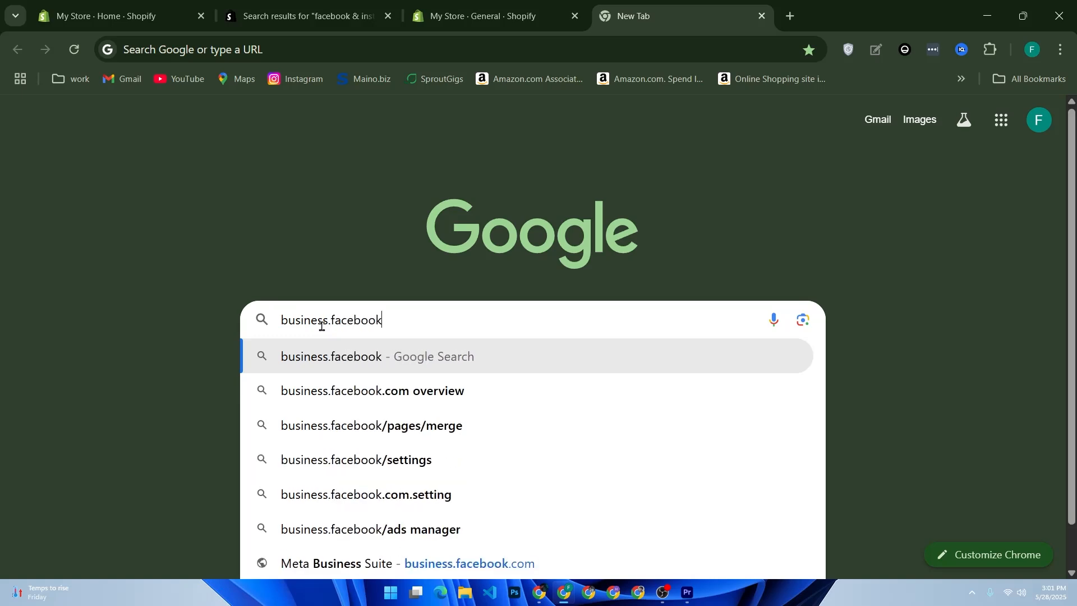
{"action": "type", "text": "co"}
{"action": "key", "text": "BackSpace"}
{"action": "key", "text": "BackSpace"}
{"action": "type", "text": ".com"}
{"action": "key", "text": "Return"}
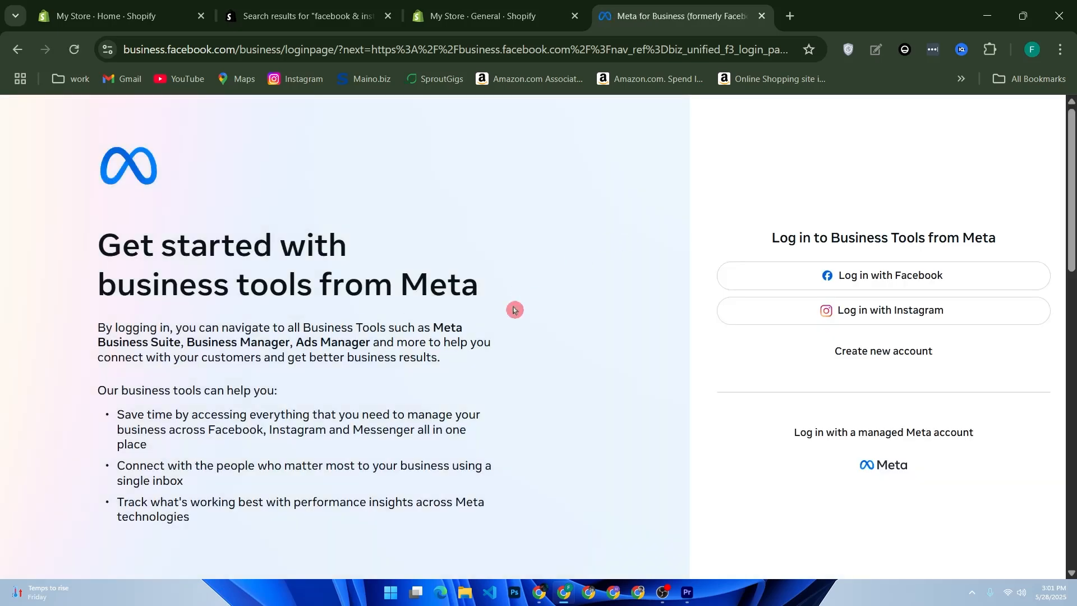
Step: Switch to the other Chrome window and open Meta for Business there through a search for business.facebook.com
{"action": "left_click", "coordinate": [542, 598]}
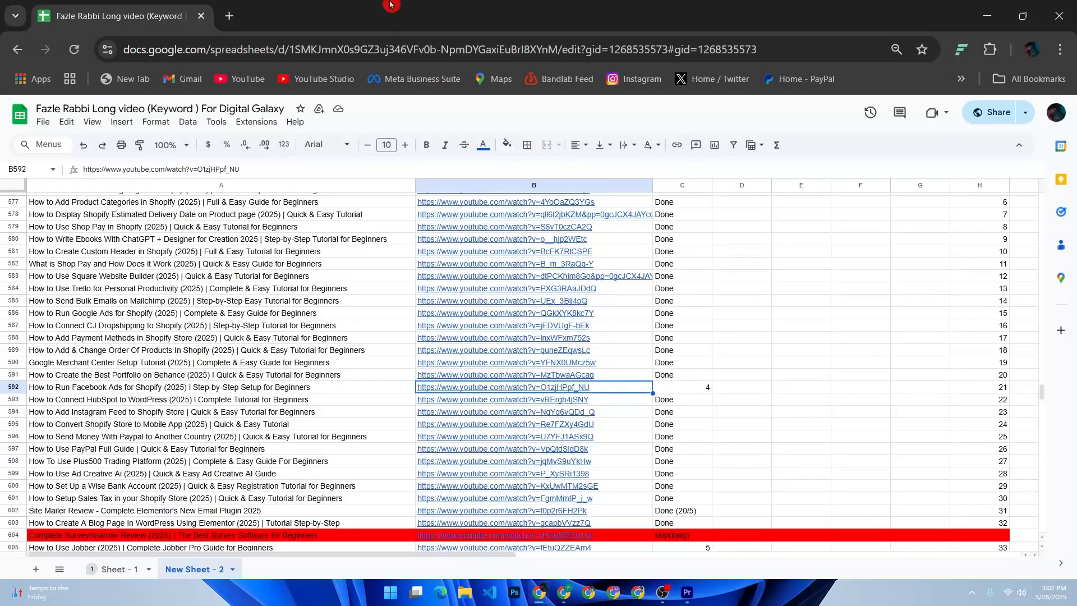
{"action": "left_click", "coordinate": [231, 16]}
{"action": "left_click", "coordinate": [379, 320]}
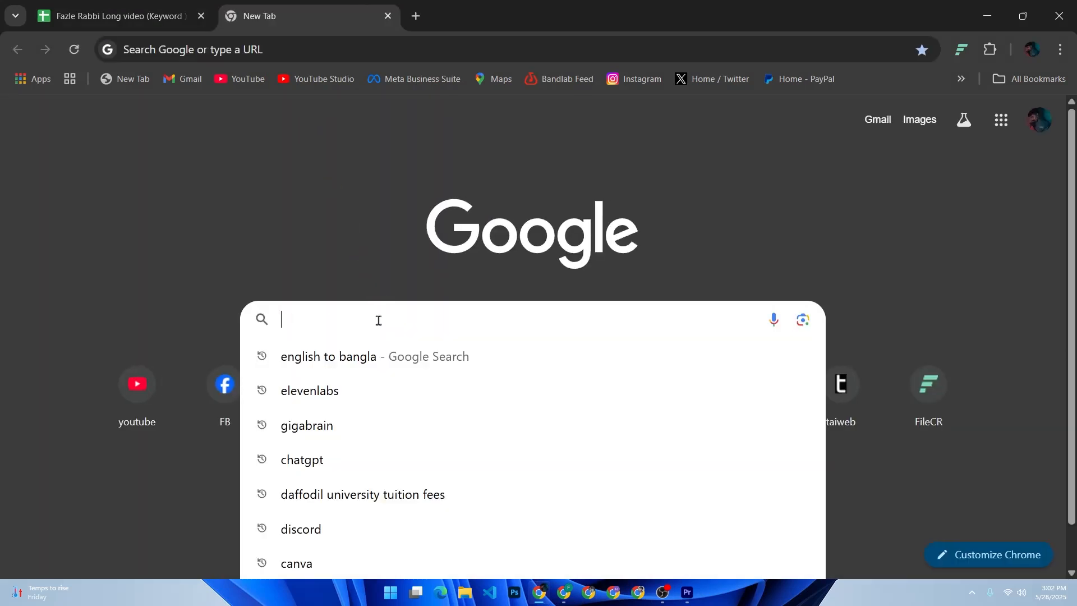
{"action": "type", "text": "bus"}
{"action": "key", "text": "Down"}
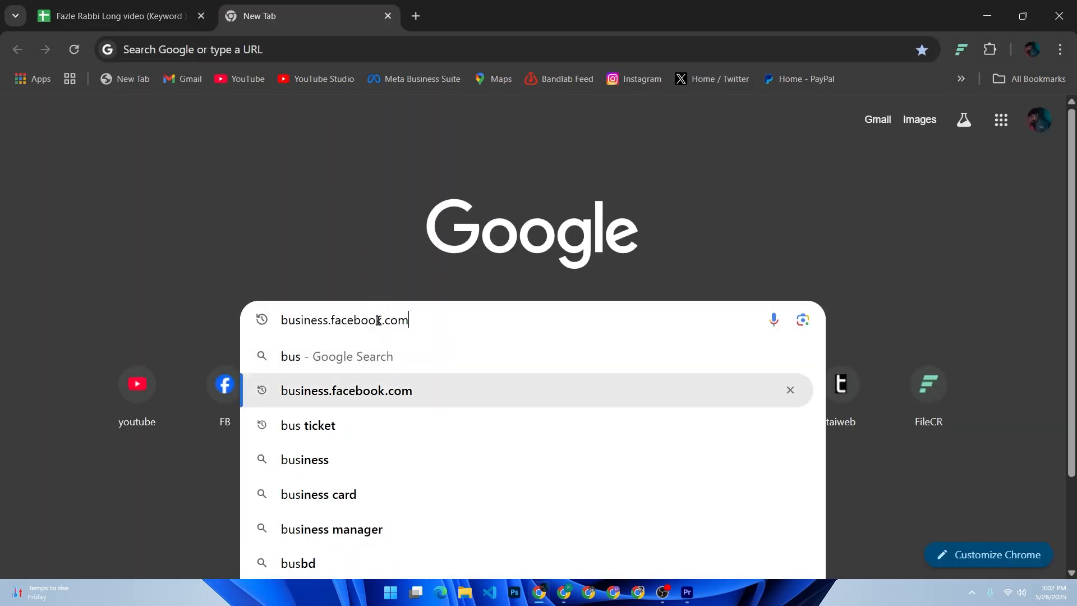
{"action": "key", "text": "Return"}
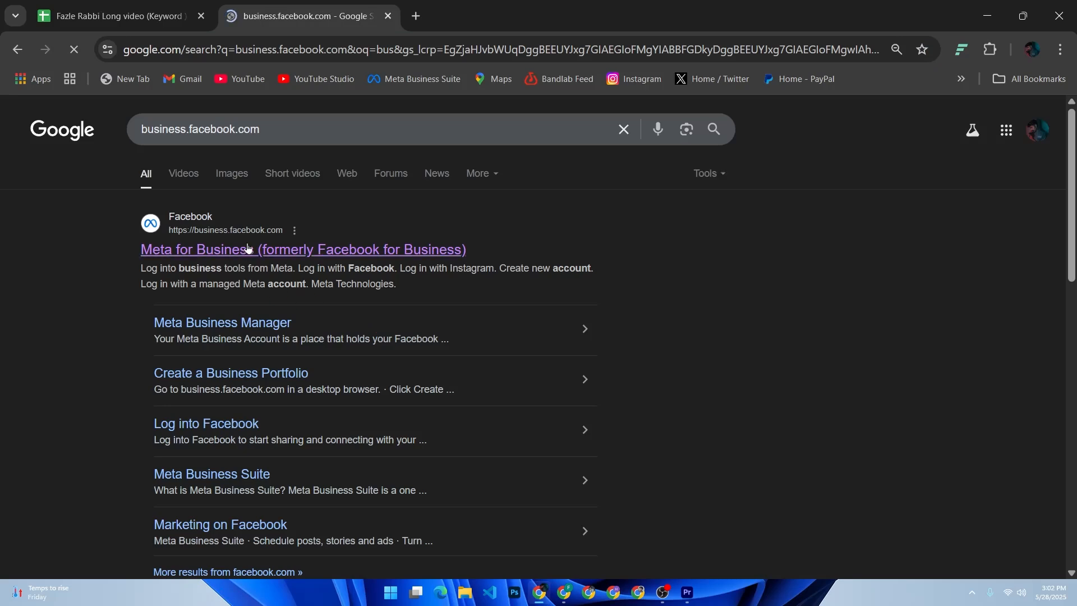
{"action": "left_click", "coordinate": [249, 248]}
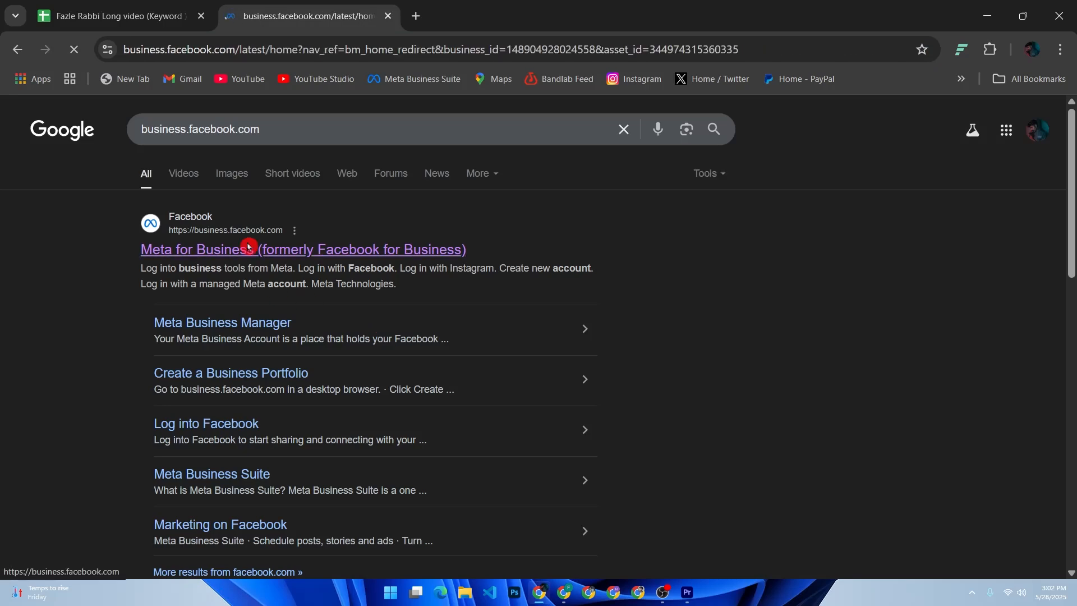
{"action": "key", "text": "super"}
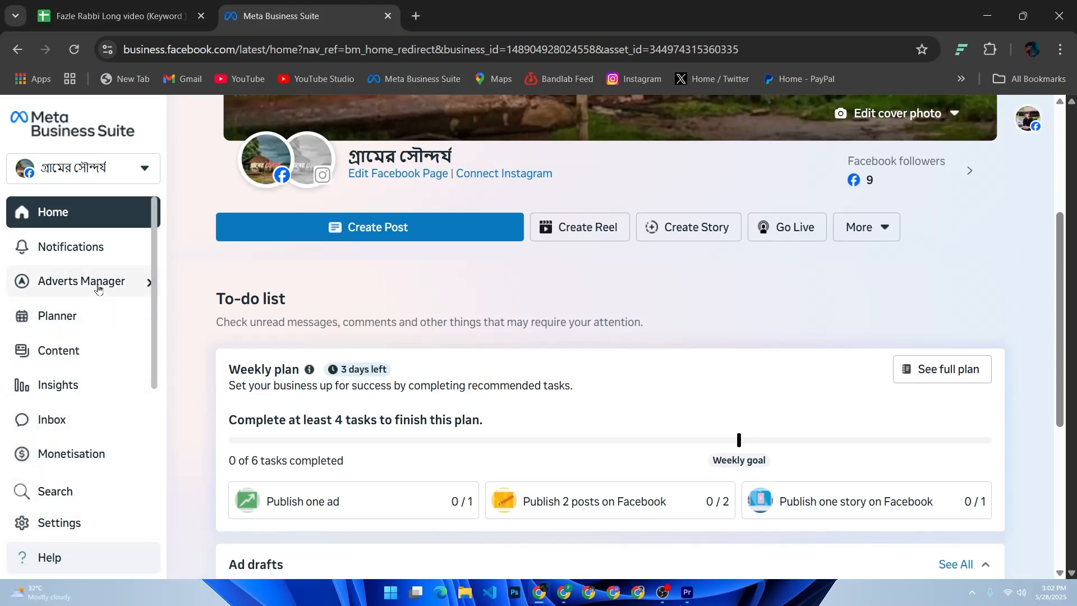
Step: Open the Adverts Manager campaigns from Meta Business Suite and start creating a new campaign
{"action": "mouse_move", "coordinate": [99, 288]}
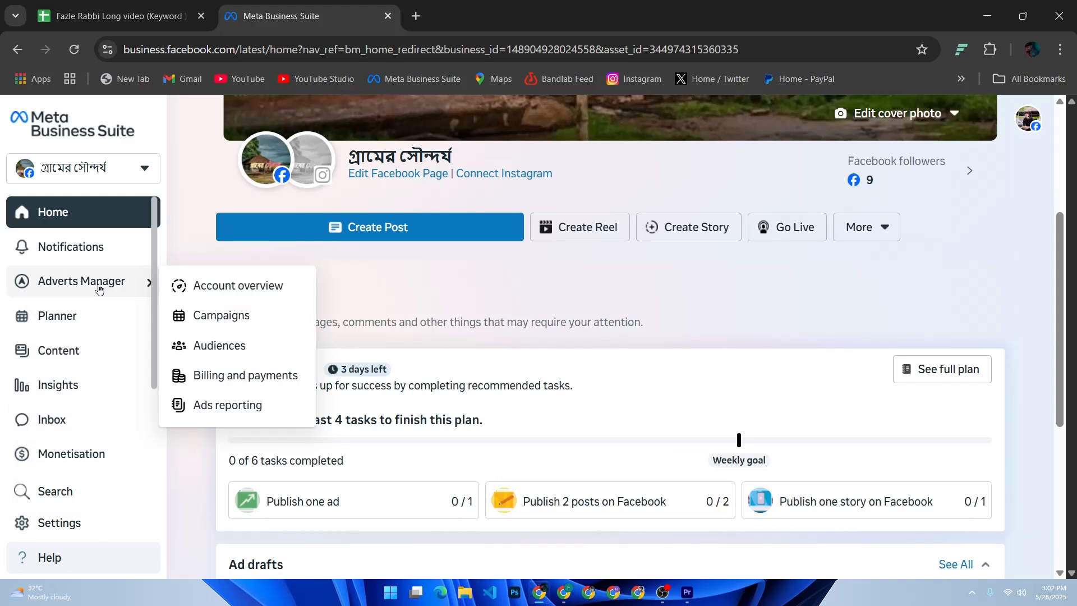
{"action": "left_click", "coordinate": [185, 314]}
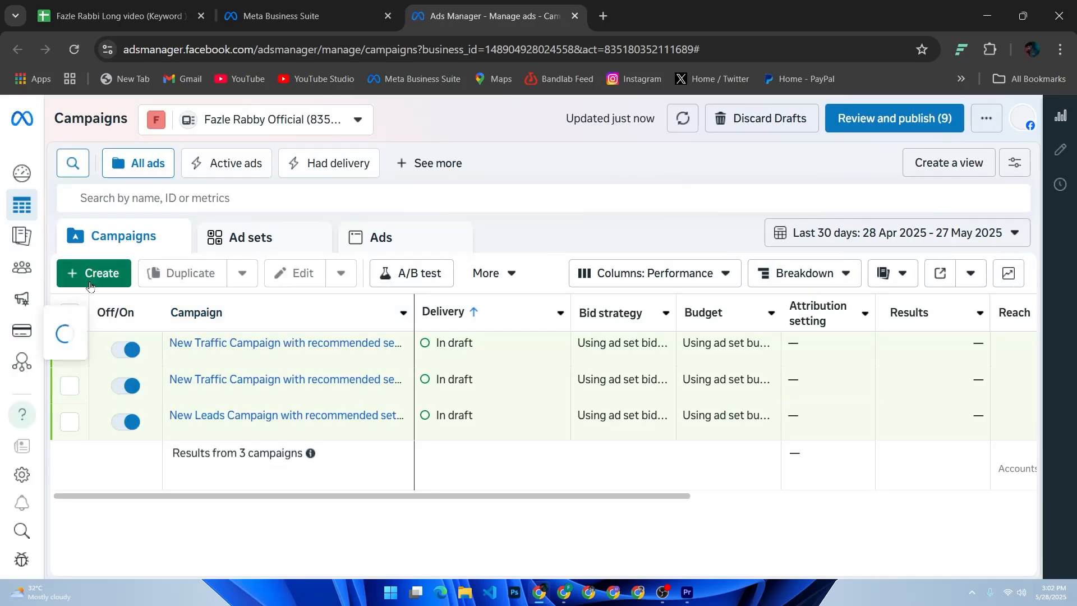
{"action": "left_click", "coordinate": [95, 277]}
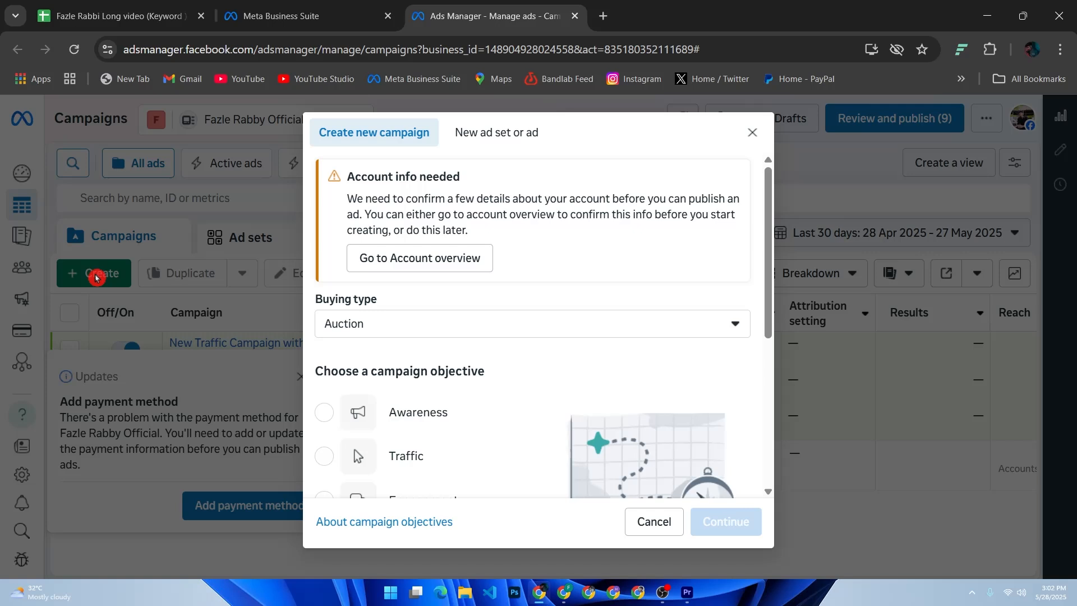
Step: Choose the Sales objective for the new campaign and continue with the Advantage+ shopping campaign setup
{"action": "scroll", "coordinate": [517, 392], "scroll_direction": "down", "scroll_amount": 5}
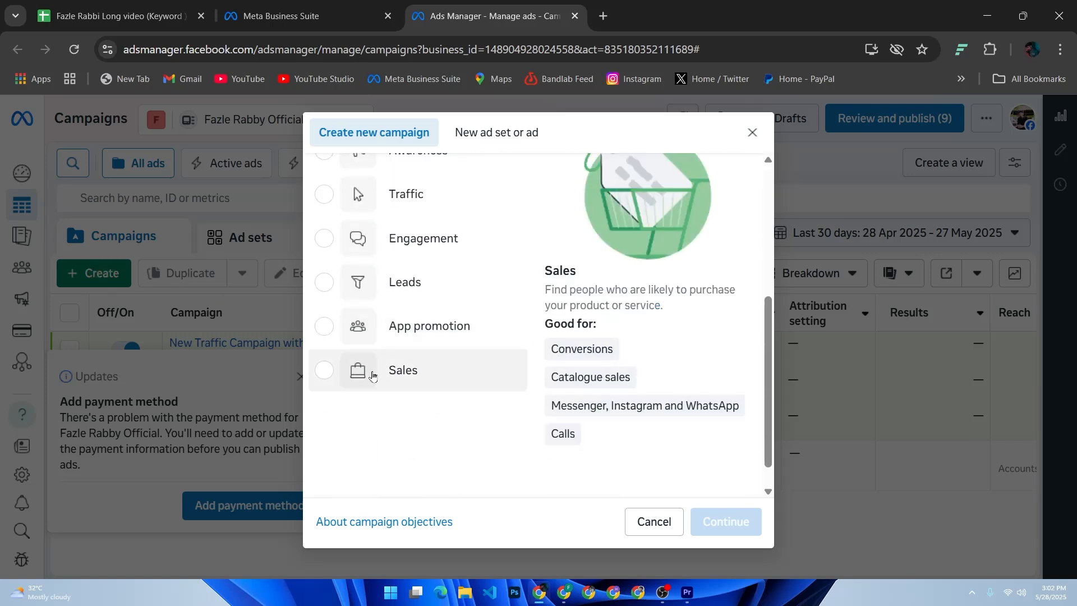
{"action": "left_click", "coordinate": [372, 376]}
{"action": "left_click", "coordinate": [725, 520]}
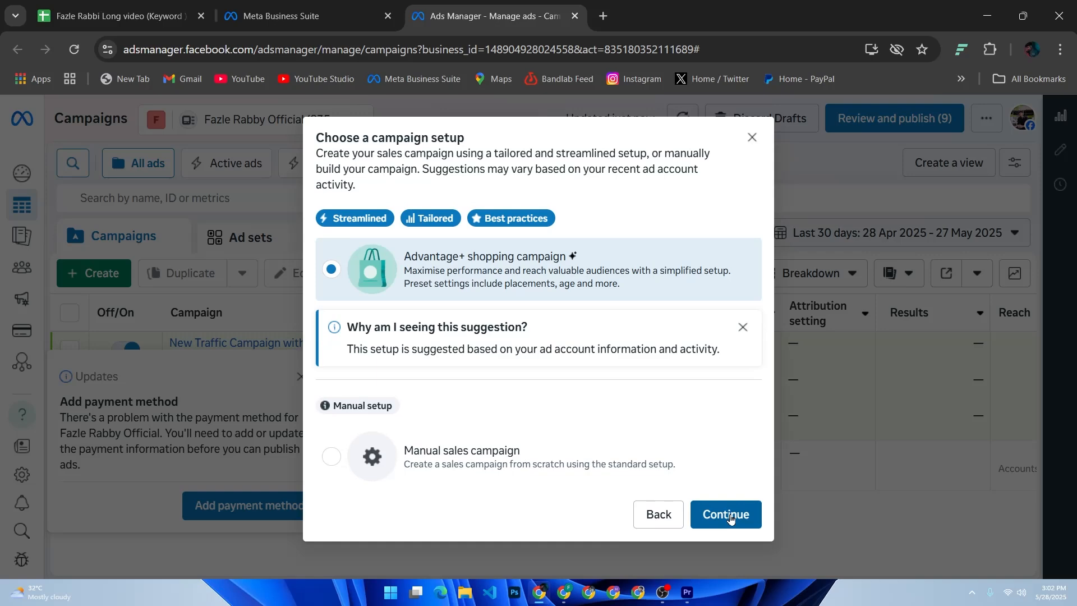
{"action": "left_click", "coordinate": [730, 519]}
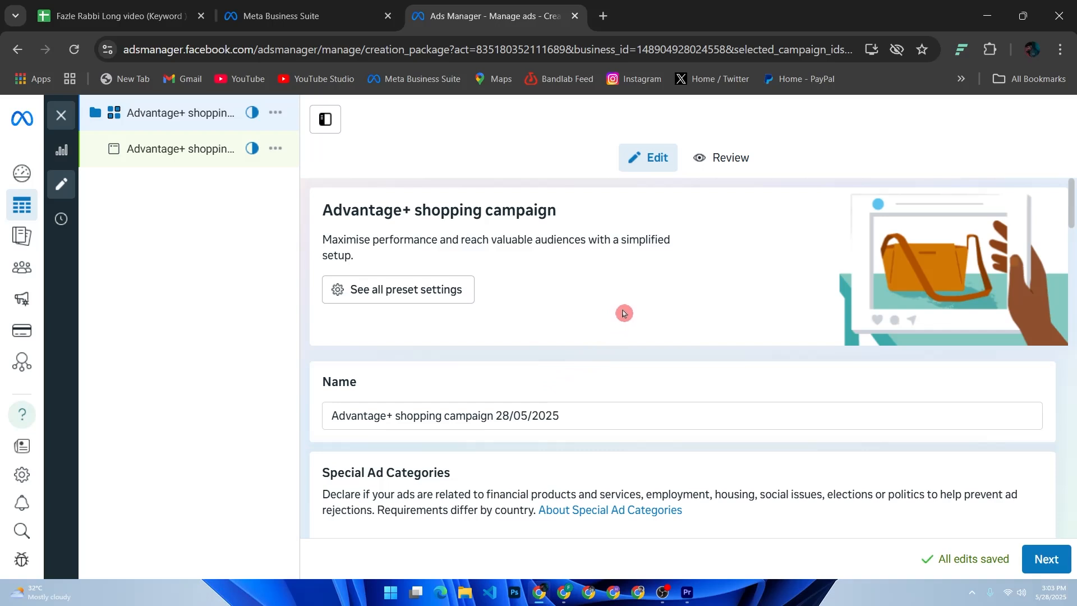
Step: Review the Advantage+ shopping campaign's settings, from name and special ad categories through conversion options to schedule and budget scheduling
{"action": "scroll", "coordinate": [626, 310], "scroll_direction": "down", "scroll_amount": 3}
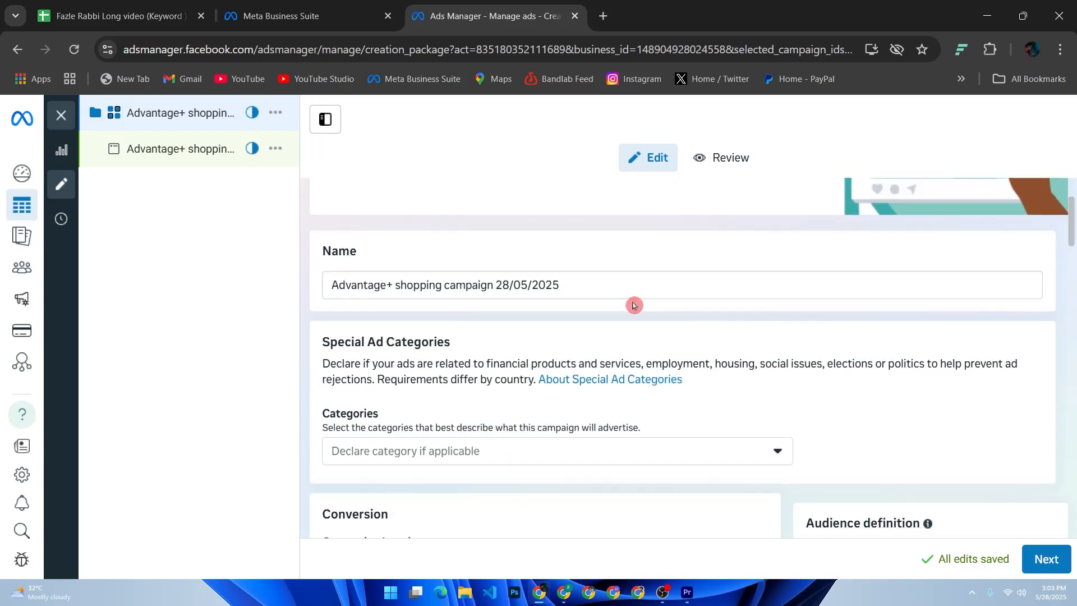
{"action": "scroll", "coordinate": [630, 311], "scroll_direction": "down", "scroll_amount": 3}
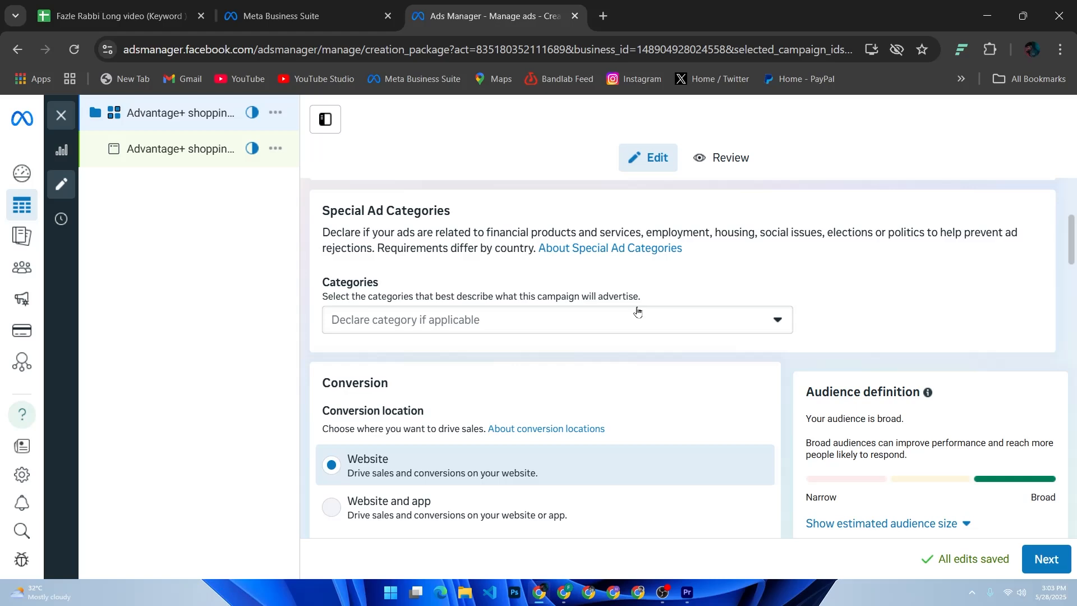
{"action": "scroll", "coordinate": [638, 311], "scroll_direction": "down", "scroll_amount": 2}
{"action": "left_click", "coordinate": [638, 310]}
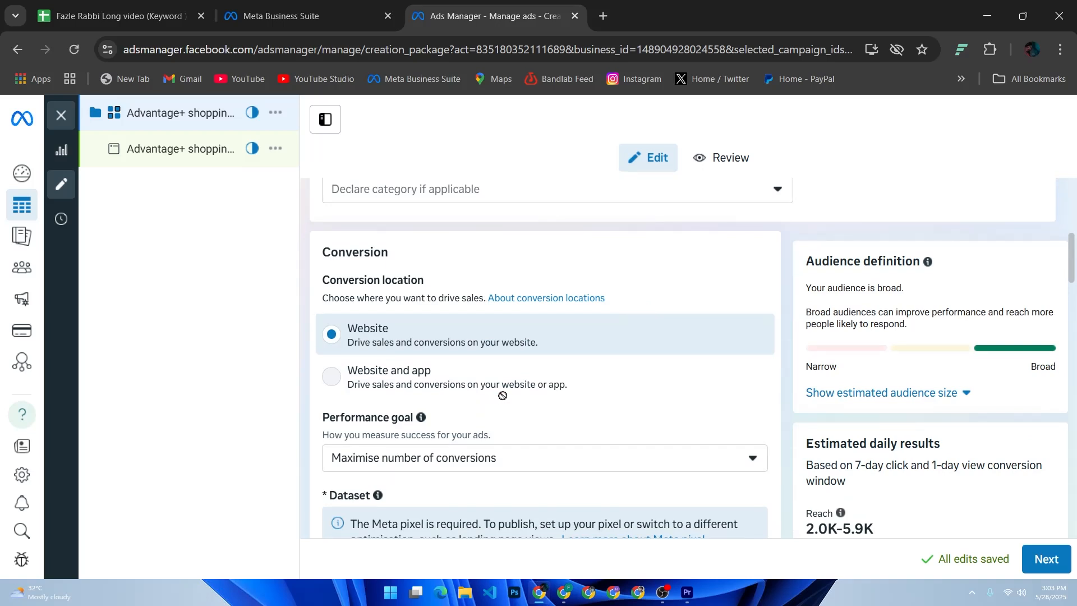
{"action": "mouse_move", "coordinate": [503, 395]}
{"action": "left_click_drag", "start_coordinate": [312, 557], "coordinate": [329, 542]}
{"action": "scroll", "coordinate": [419, 502], "scroll_direction": "down", "scroll_amount": 15}
{"action": "scroll", "coordinate": [419, 501], "scroll_direction": "down", "scroll_amount": 10}
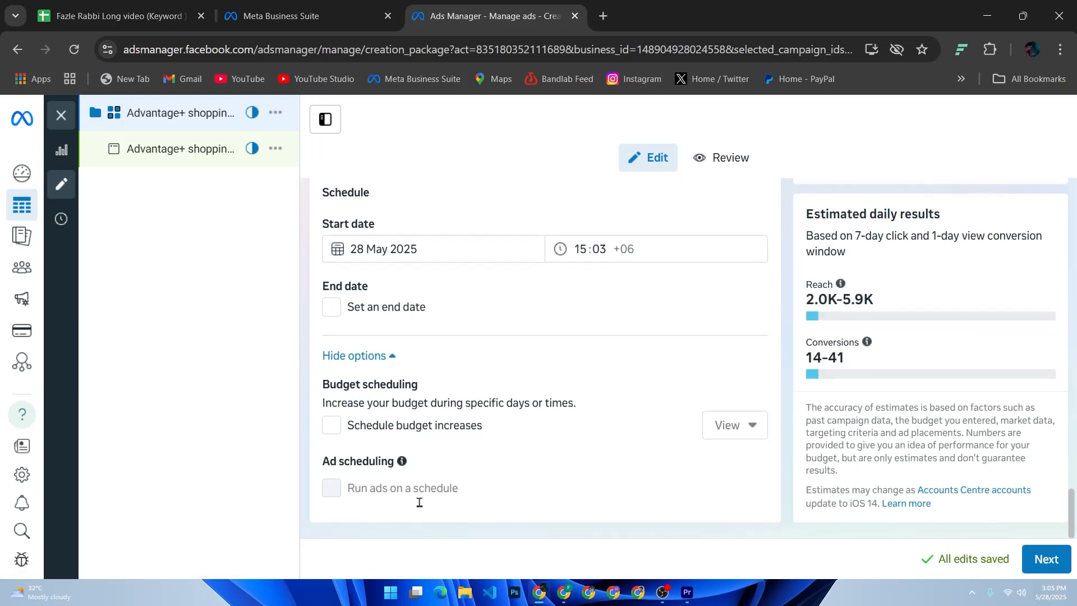